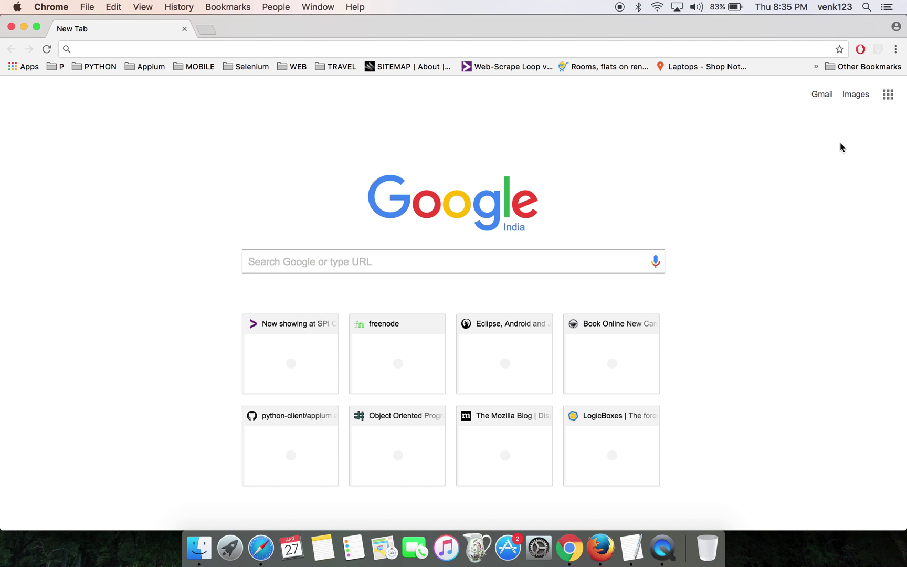
# Reach the installed Extensions page via More Tools in the Chrome menu.
pyautogui.click(896, 48)
pyautogui.moveTo(762, 205)
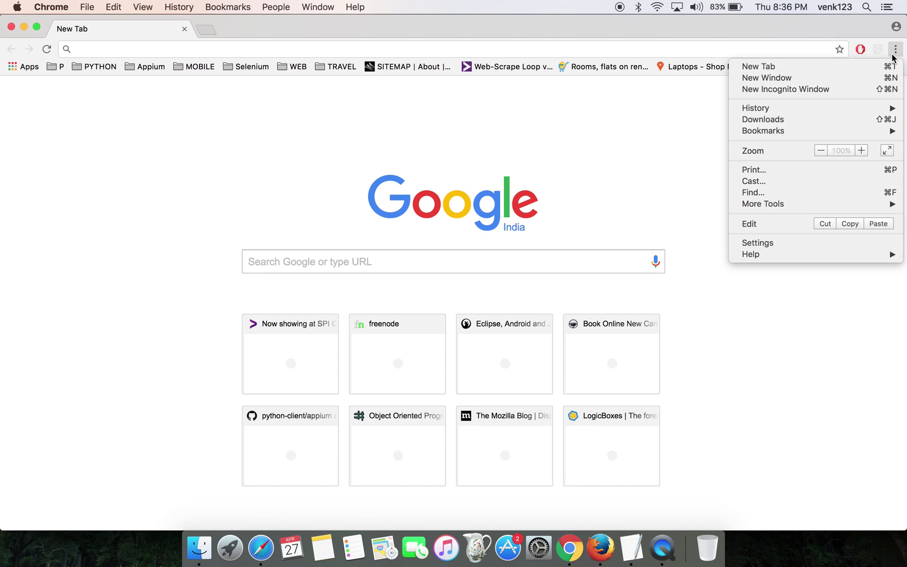
pyautogui.click(704, 235)
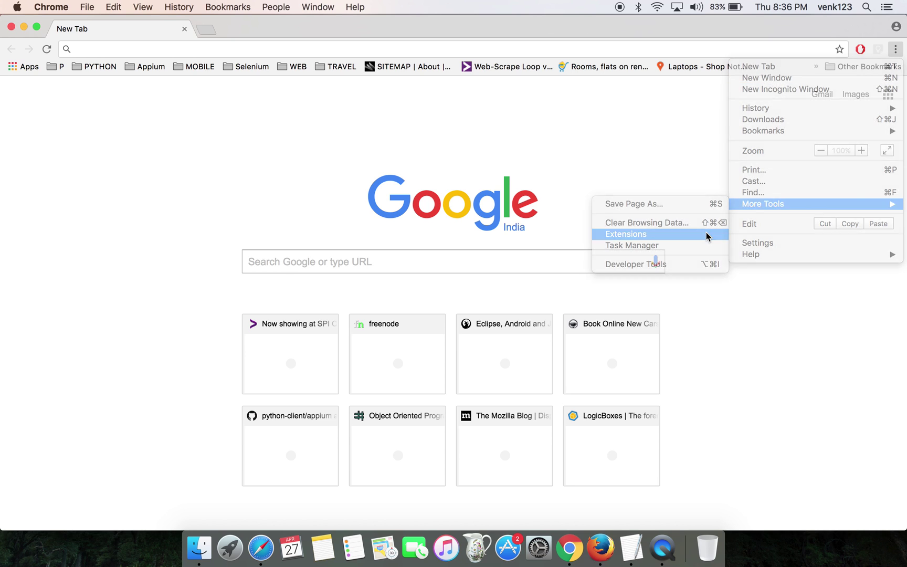
pyautogui.scroll(-10, 270, 281)
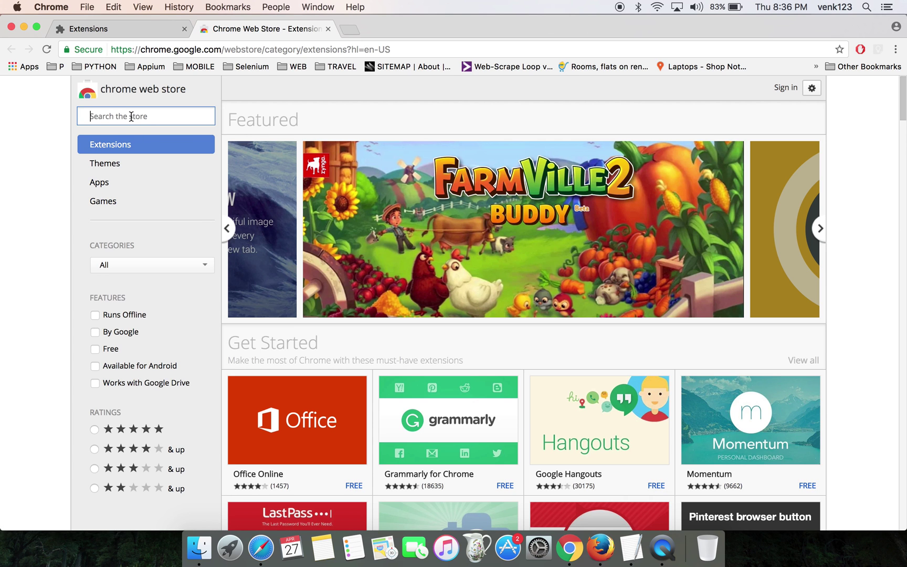
# Paste the extension name into the Web Store search and bring up Spotlight to find TextEdit.
pyautogui.press('super+v')
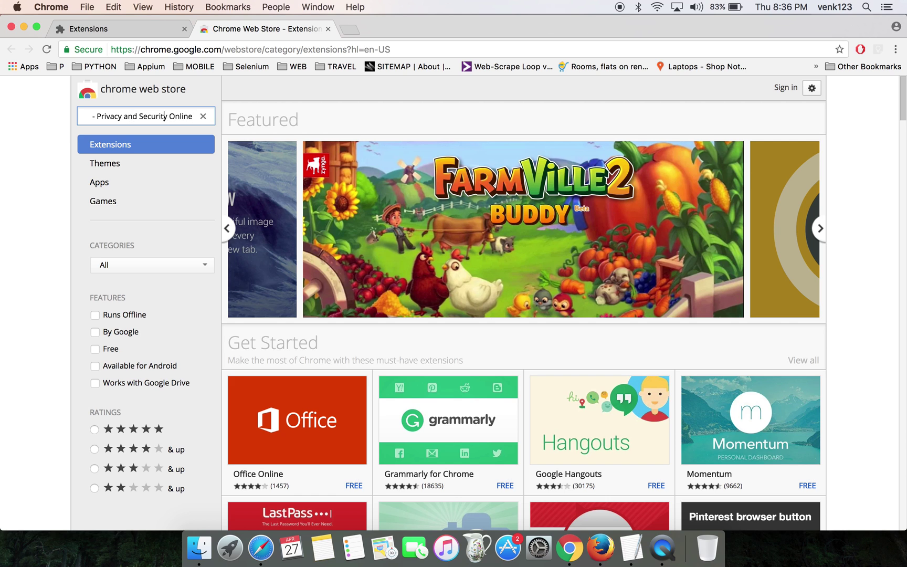
pyautogui.press('super+space')
pyautogui.write('text')
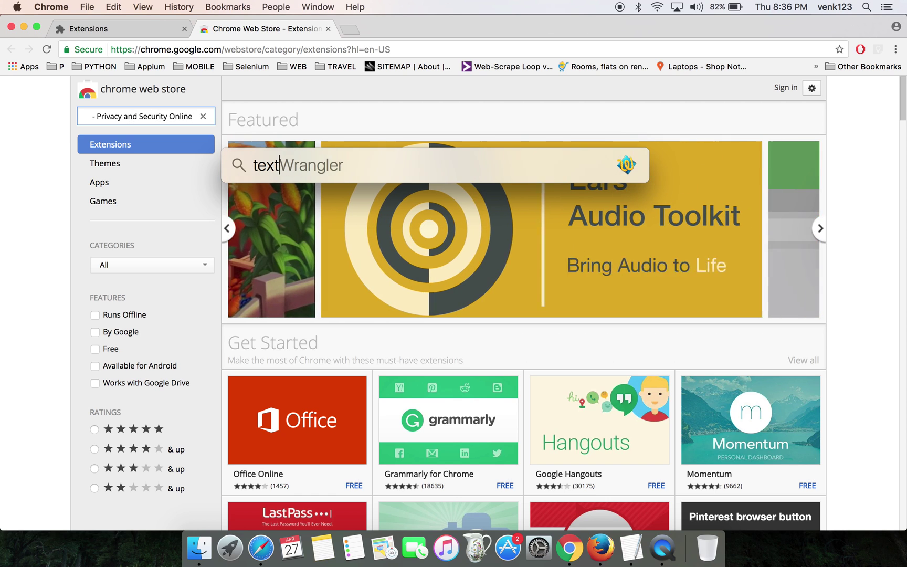
pyautogui.write('e')
# Replace the TextEdit note with 'Browsec VPN - Privacy and Security Online' and add blank lines above it.
pyautogui.press('Return')
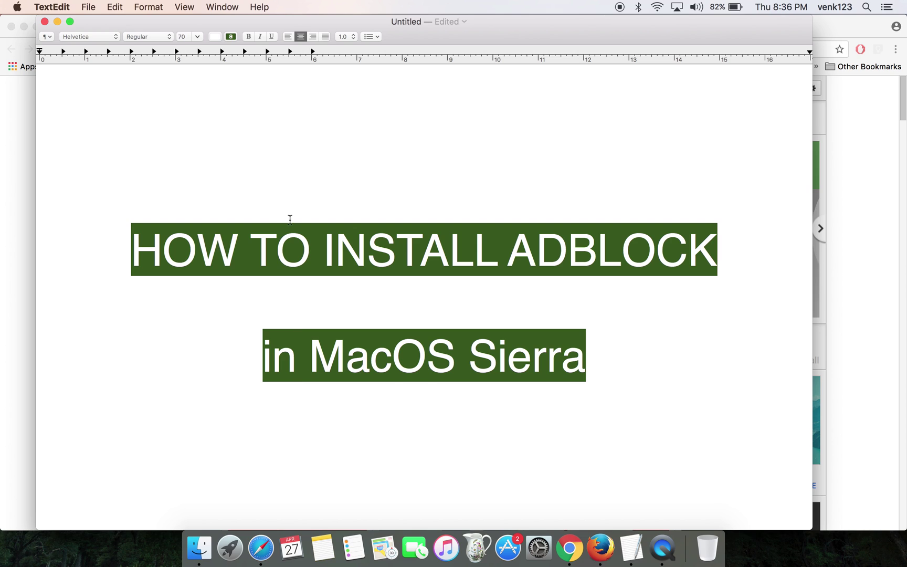
pyautogui.press('BackSpace')
pyautogui.write('Browsec VPN - Privacy and Security Online')
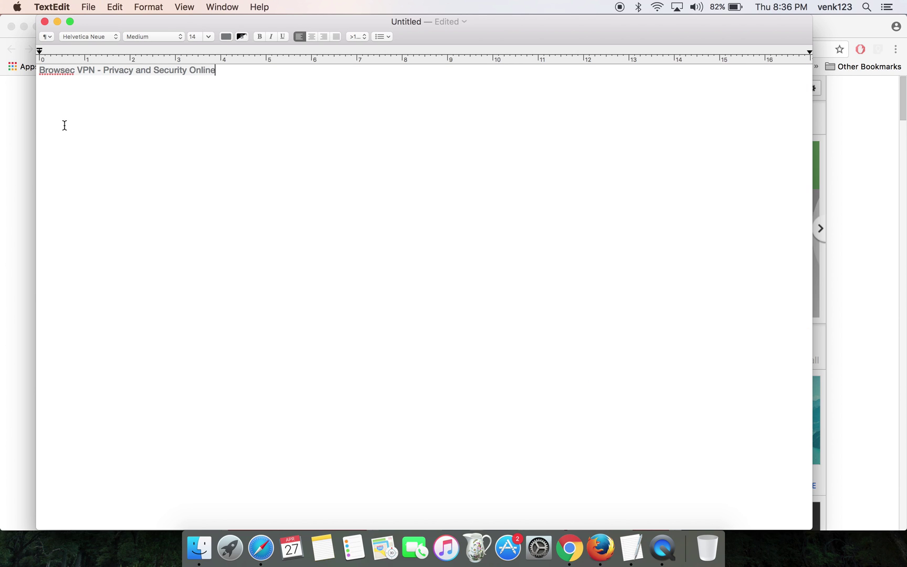
pyautogui.click(39, 70)
pyautogui.press('Return')
pyautogui.press('Return')
pyautogui.press('Return')
pyautogui.press('Return')
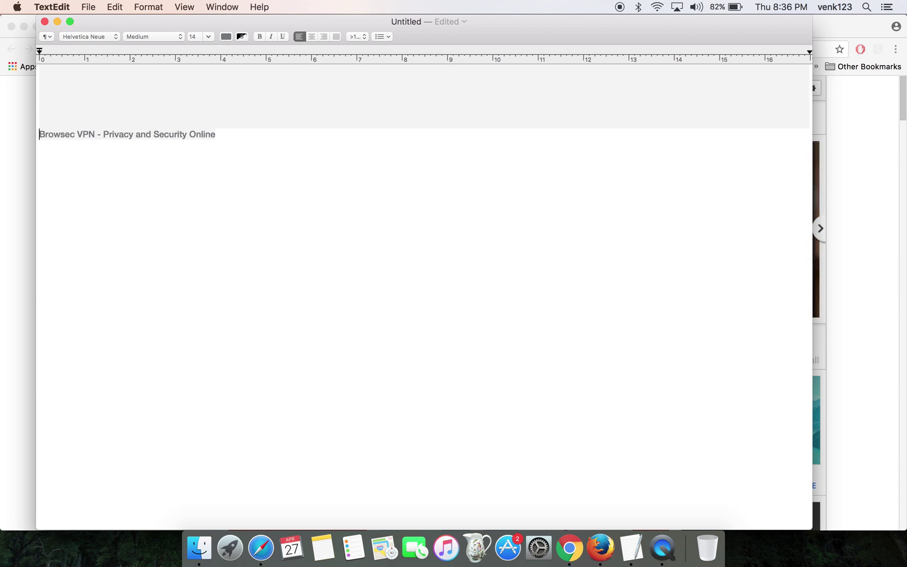
pyautogui.press('Return')
# Enlarge the Browsec VPN line to 48-point, copy it, and return to the Web Store window.
pyautogui.moveTo(238, 154); pyautogui.dragTo(39, 156)
pyautogui.click(188, 39)
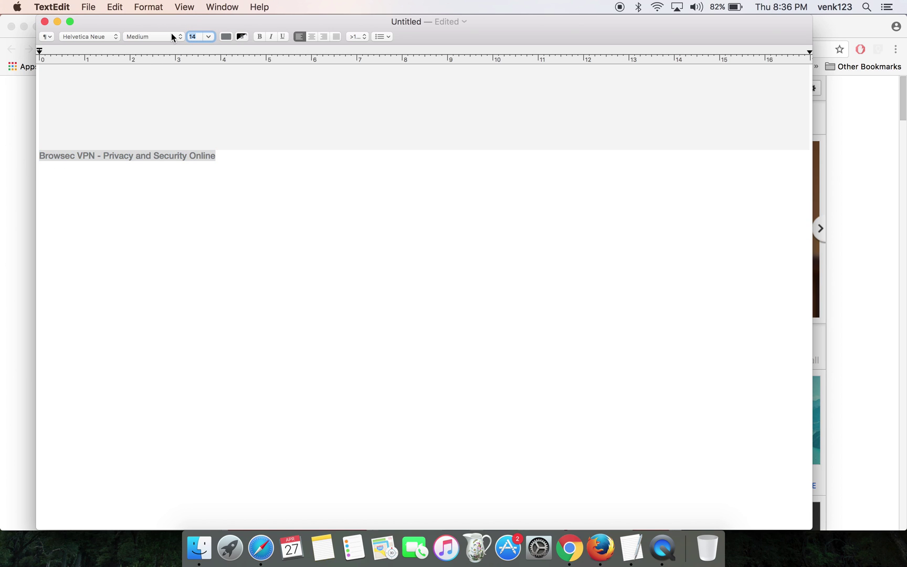
pyautogui.write('48')
pyautogui.press('Return')
pyautogui.click(268, 229)
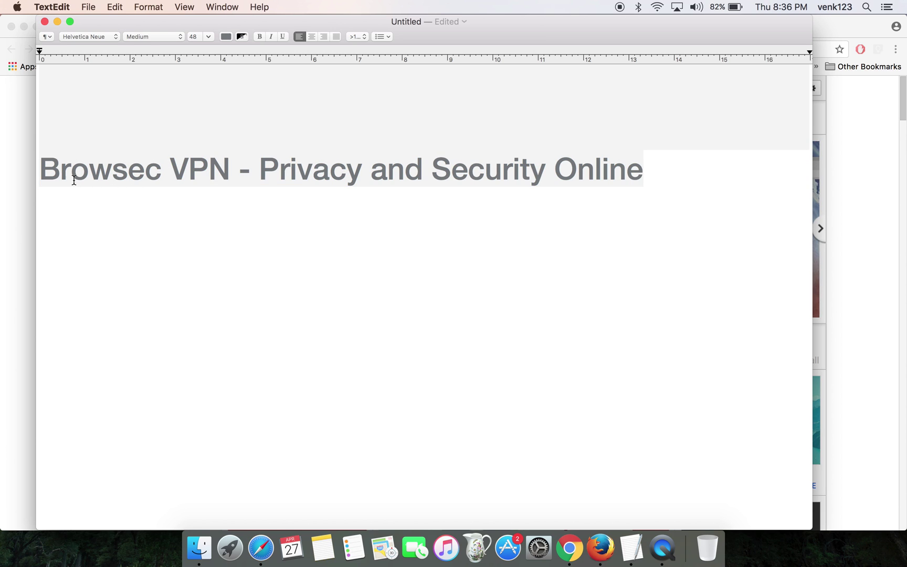
pyautogui.moveTo(41, 168); pyautogui.dragTo(673, 168)
pyautogui.press('super+c')
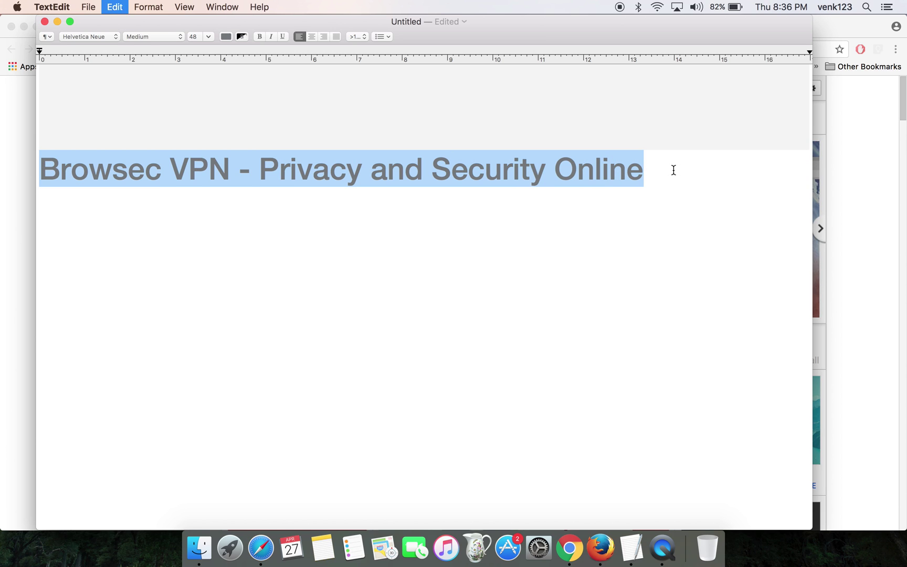
pyautogui.click(871, 293)
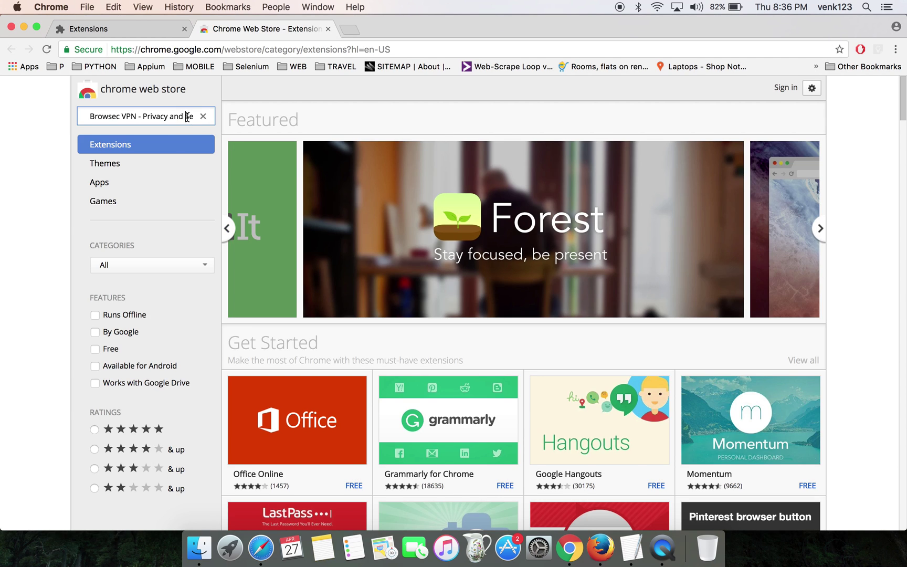
# Search the Web Store for Browsec VPN, see it already added, and close the store tab.
pyautogui.press('super+a')
pyautogui.press('BackSpace')
pyautogui.press('super+v')
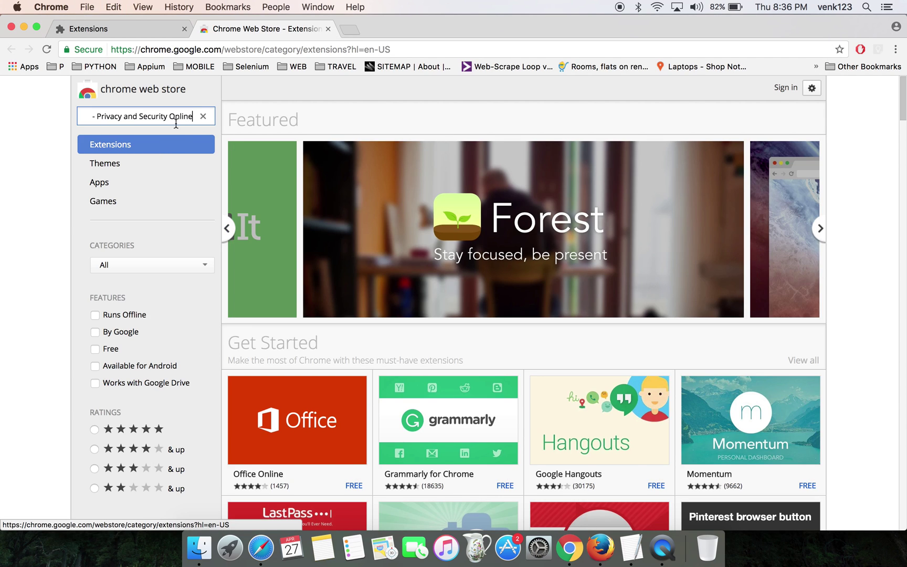
pyautogui.press('Return')
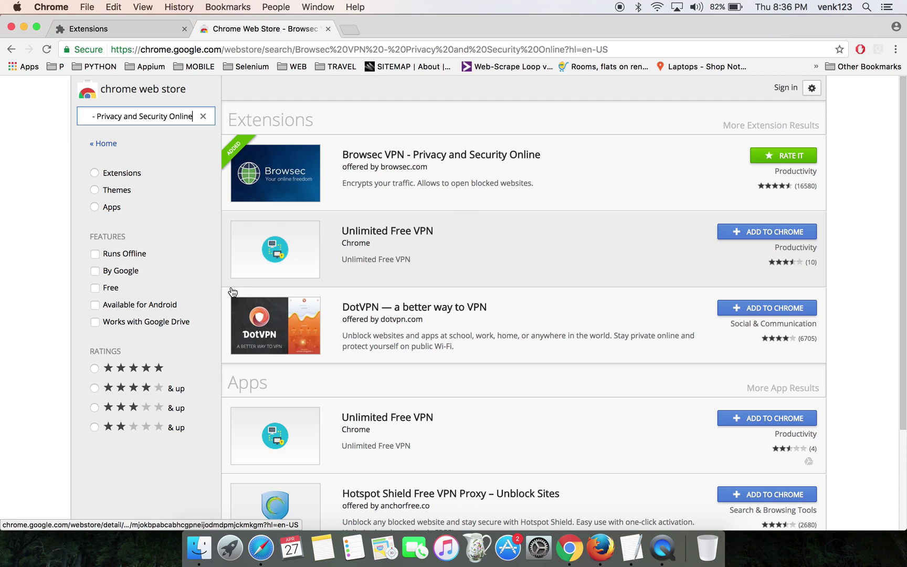
pyautogui.scroll(-5, 563, 340)
pyautogui.scroll(6, 347, 221)
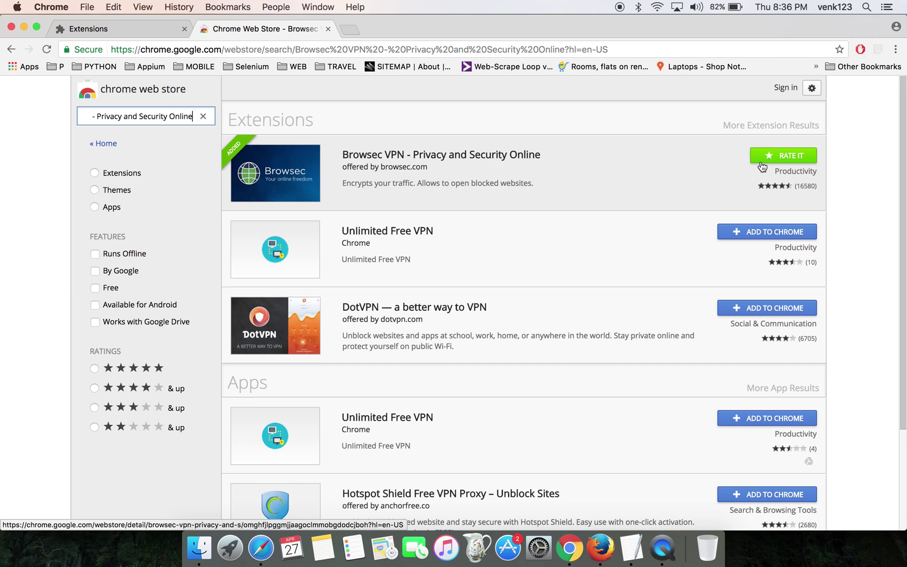
pyautogui.click(328, 29)
pyautogui.scroll(10, 593, 206)
pyautogui.scroll(5, 602, 231)
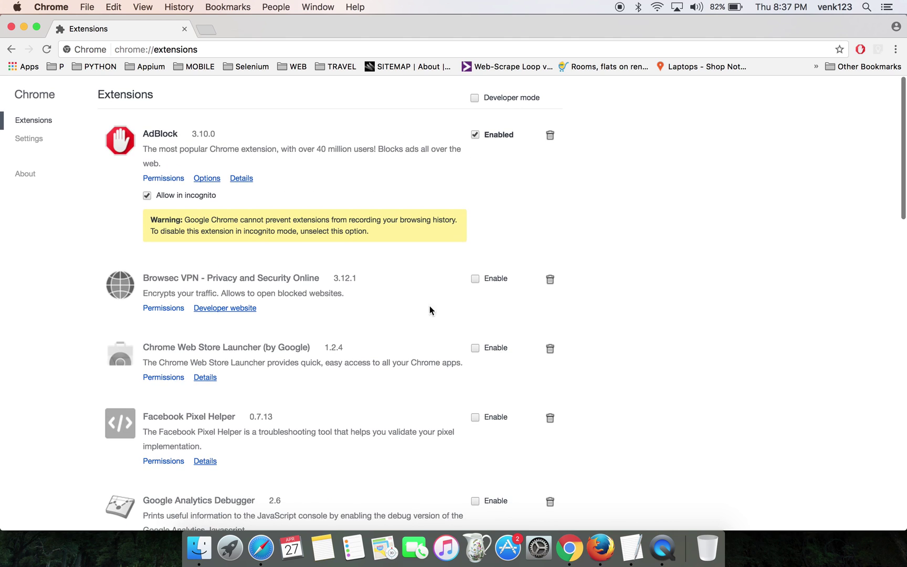
# Enable the Browsec VPN extension and start a new blank tab.
pyautogui.click(475, 278)
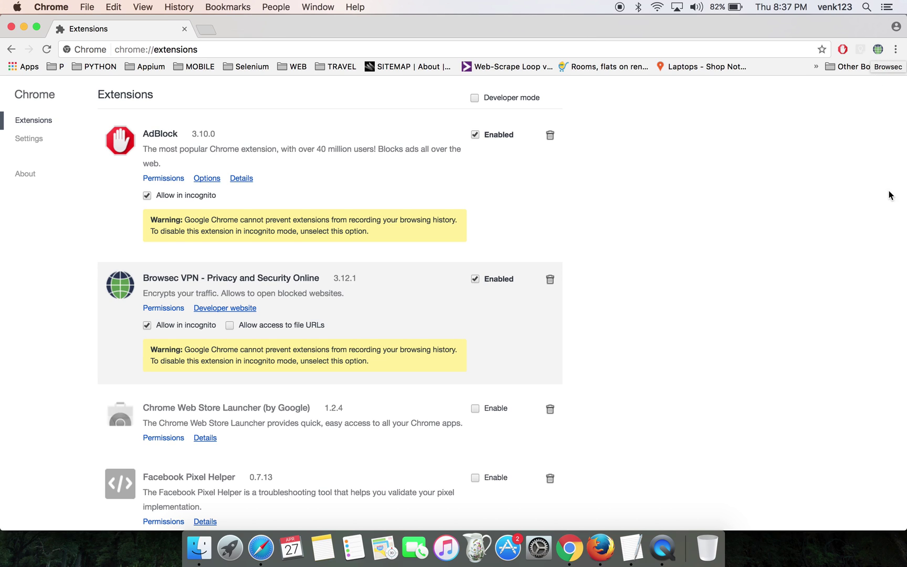
pyautogui.click(207, 27)
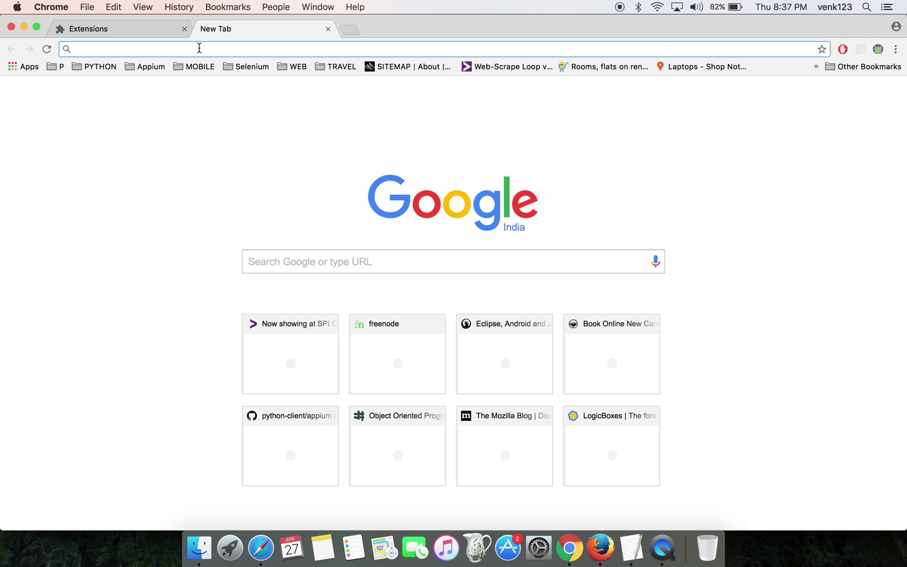
pyautogui.write('youtube.com')
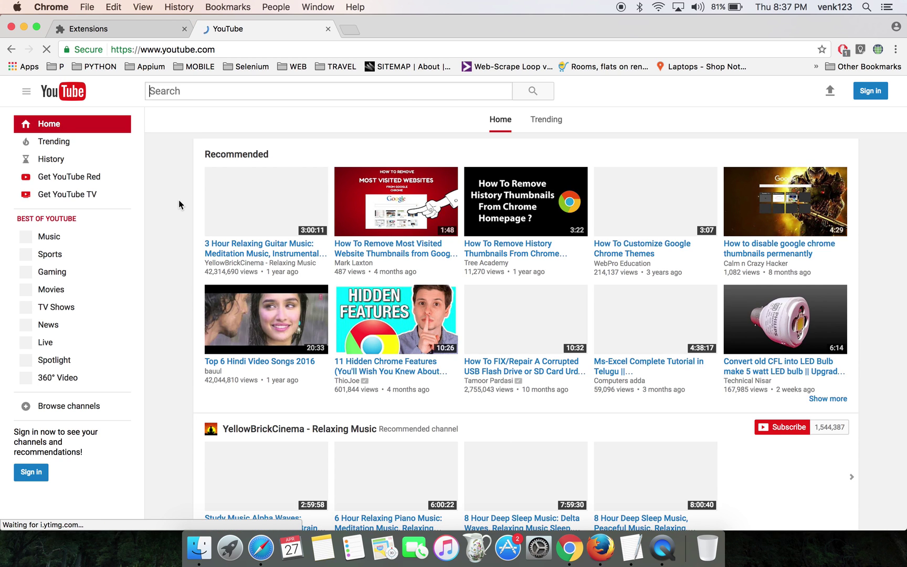
# Browse YouTube's Trending feed, then return to the Extensions page.
pyautogui.click(92, 145)
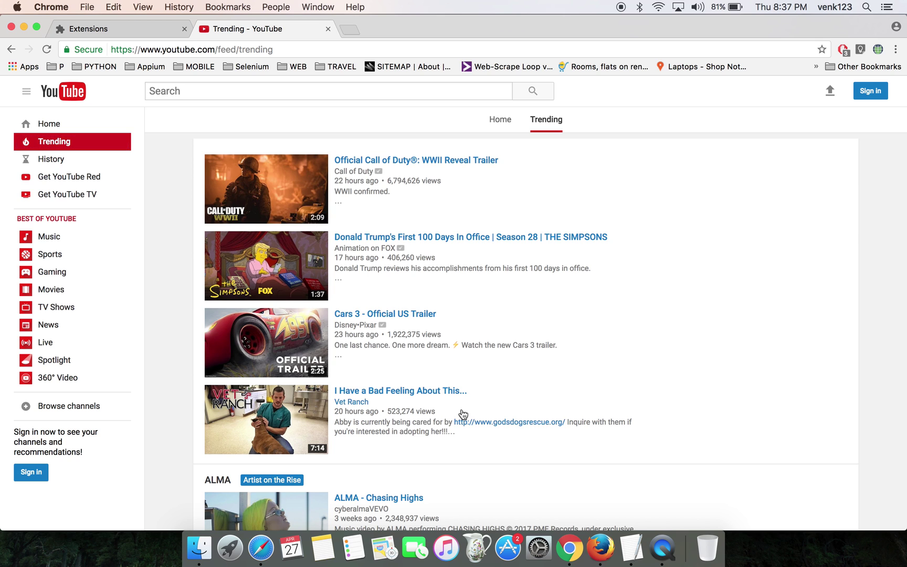
pyautogui.scroll(-3, 462, 415)
pyautogui.scroll(-3, 463, 415)
pyautogui.scroll(-4, 462, 415)
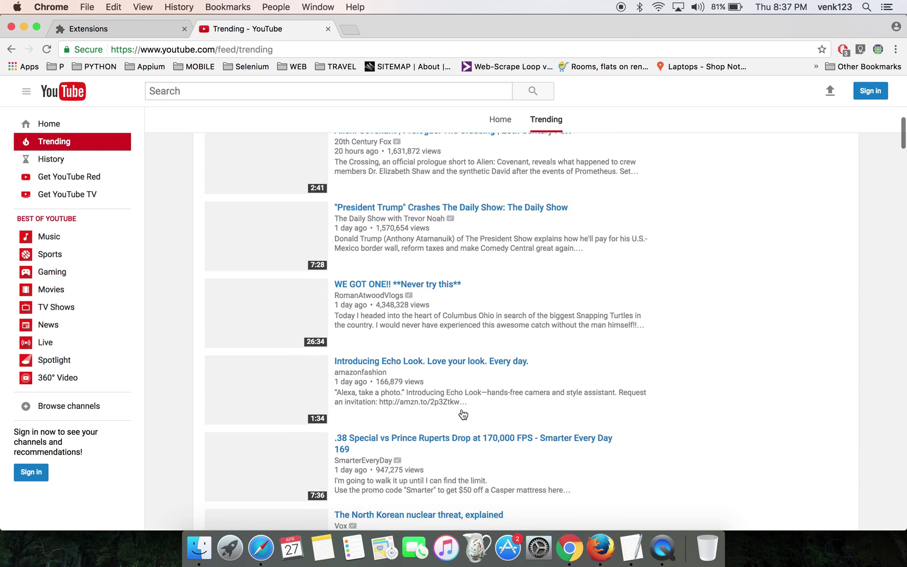
pyautogui.scroll(-2, 462, 414)
pyautogui.scroll(-2, 462, 415)
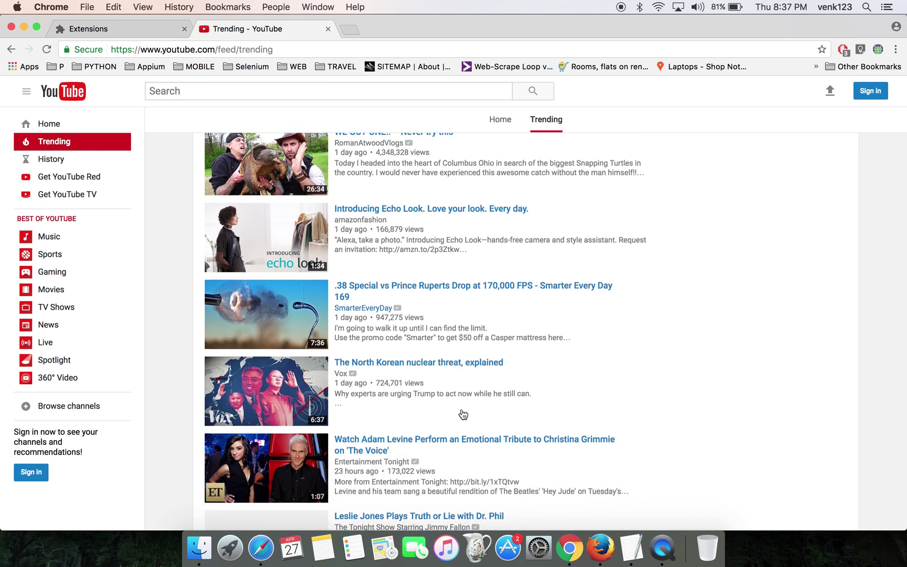
pyautogui.scroll(-2, 462, 415)
pyautogui.scroll(-7, 463, 414)
pyautogui.scroll(-2, 462, 415)
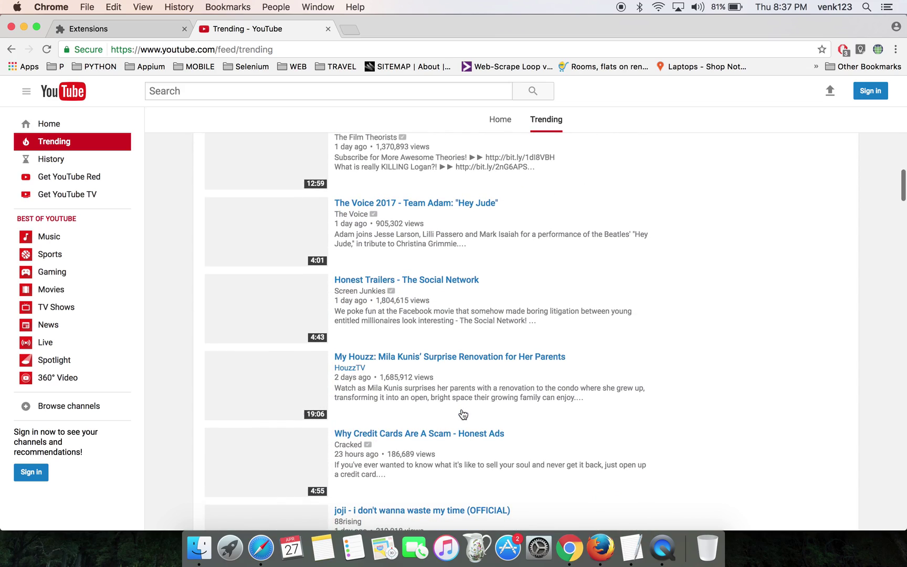
pyautogui.scroll(-4, 462, 414)
pyautogui.scroll(7, 462, 415)
pyautogui.scroll(10, 462, 414)
pyautogui.scroll(12, 463, 415)
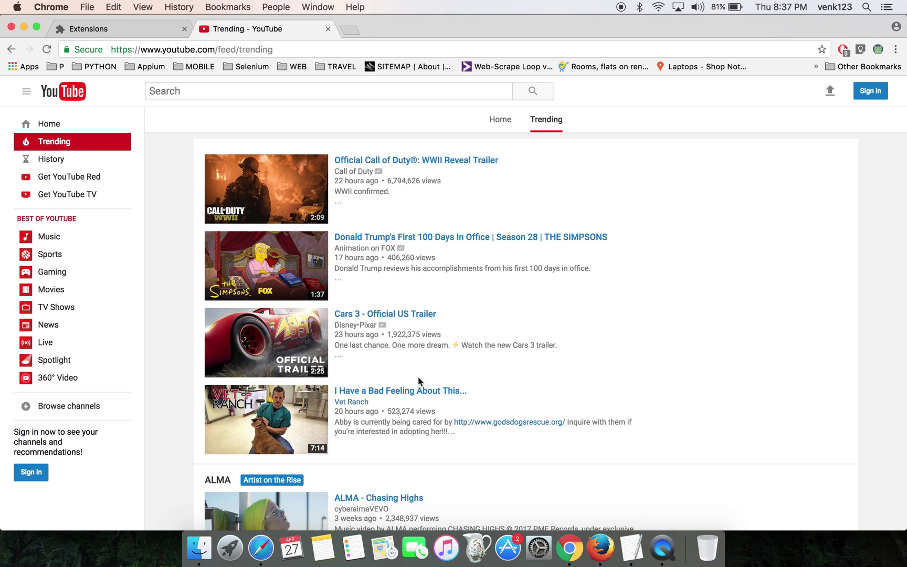
pyautogui.click(138, 35)
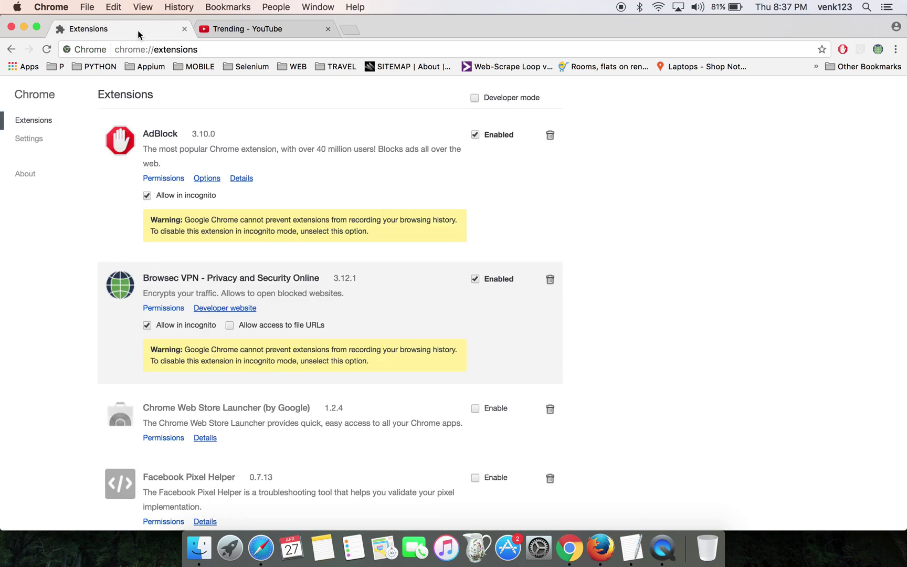
# Disable Browsec VPN and reload YouTube Trending to show Indian videos, then start a new tab.
pyautogui.click(475, 278)
pyautogui.click(267, 30)
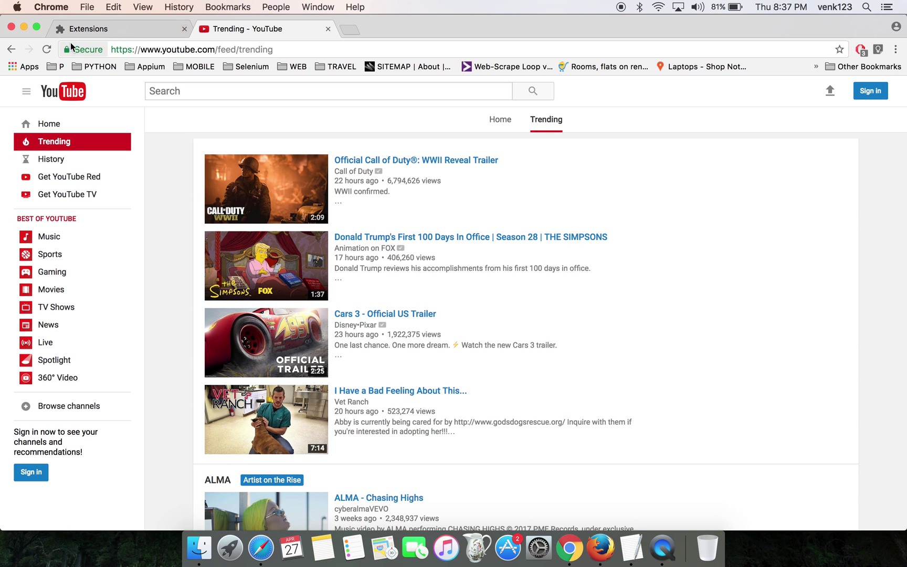
pyautogui.press('super+r')
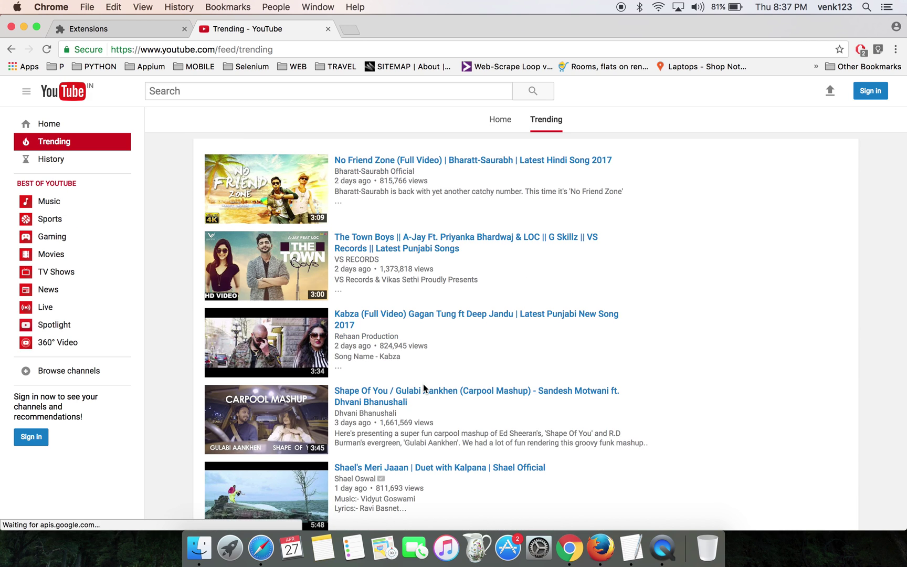
pyautogui.scroll(-2, 424, 388)
pyautogui.scroll(-3, 423, 388)
pyautogui.scroll(-2, 424, 389)
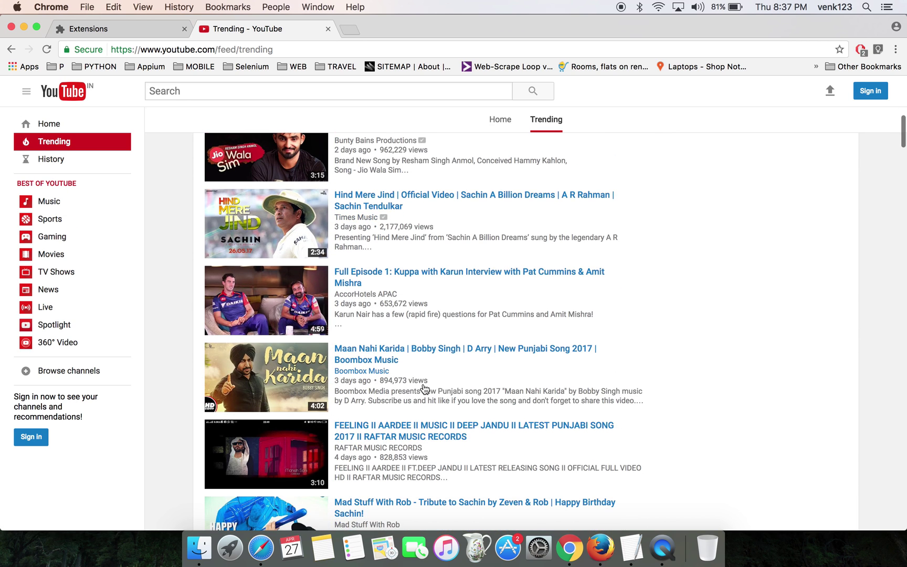
pyautogui.scroll(3, 423, 389)
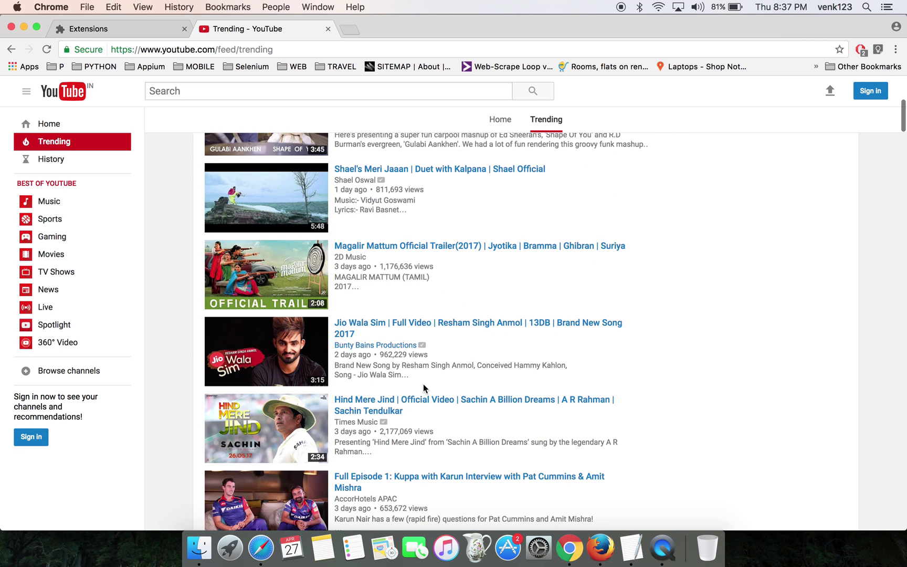
pyautogui.click(349, 31)
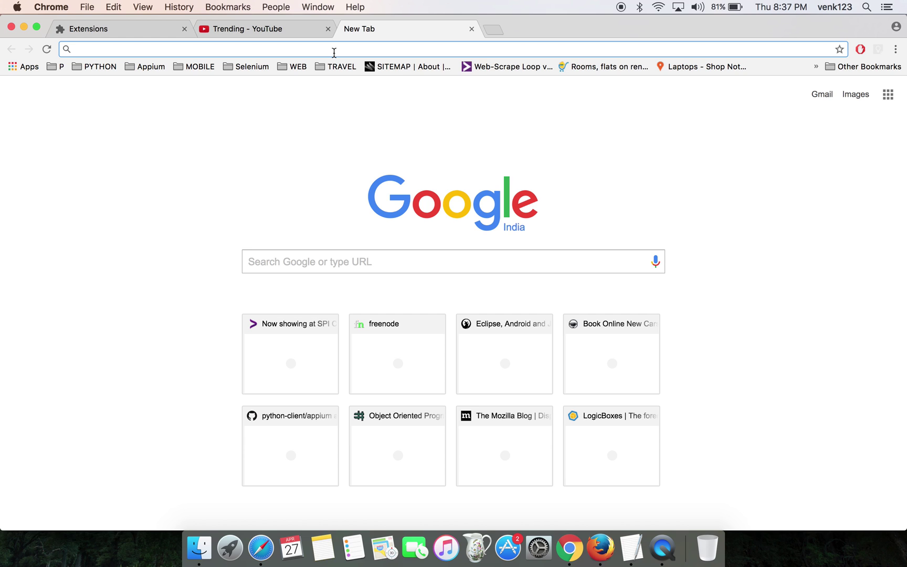
pyautogui.write('google.co.in')
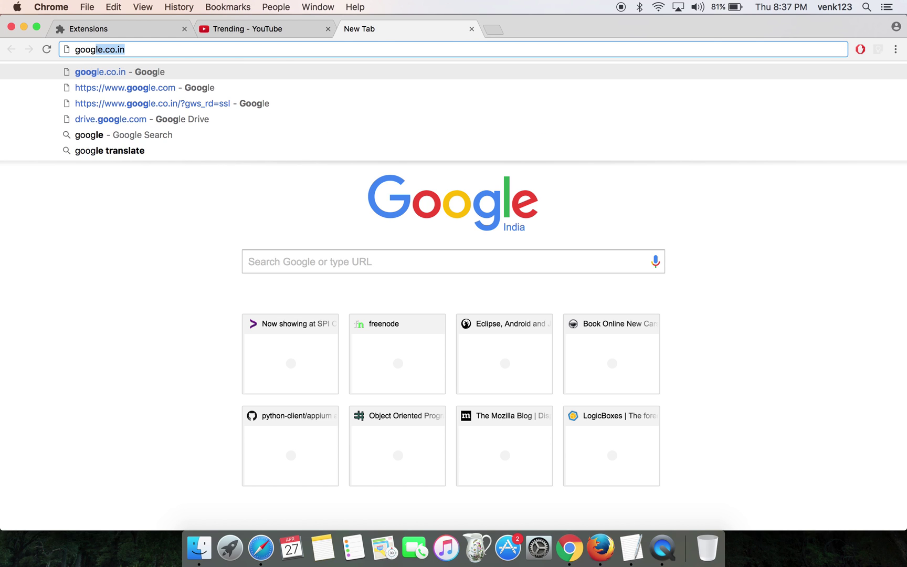
pyautogui.press('Return')
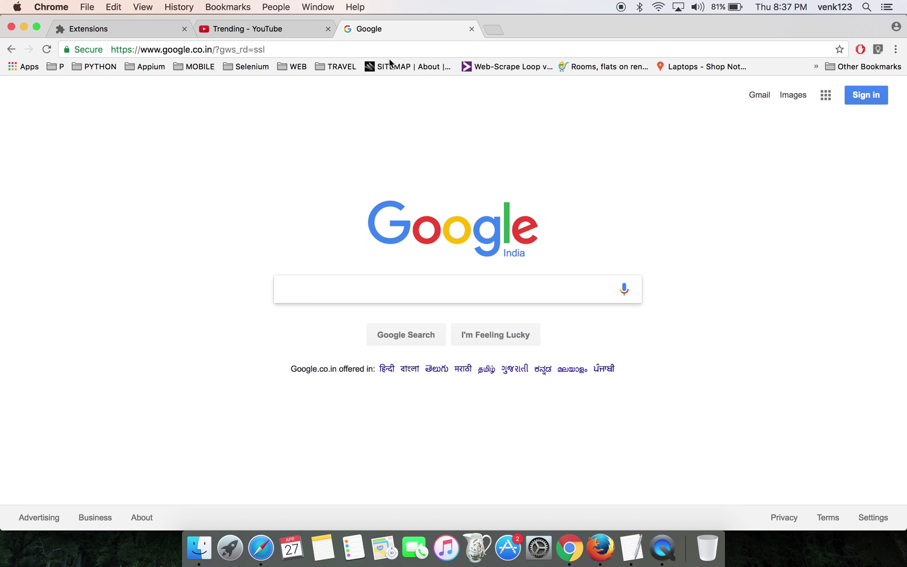
pyautogui.click(202, 50)
pyautogui.write('https://www.google.com')
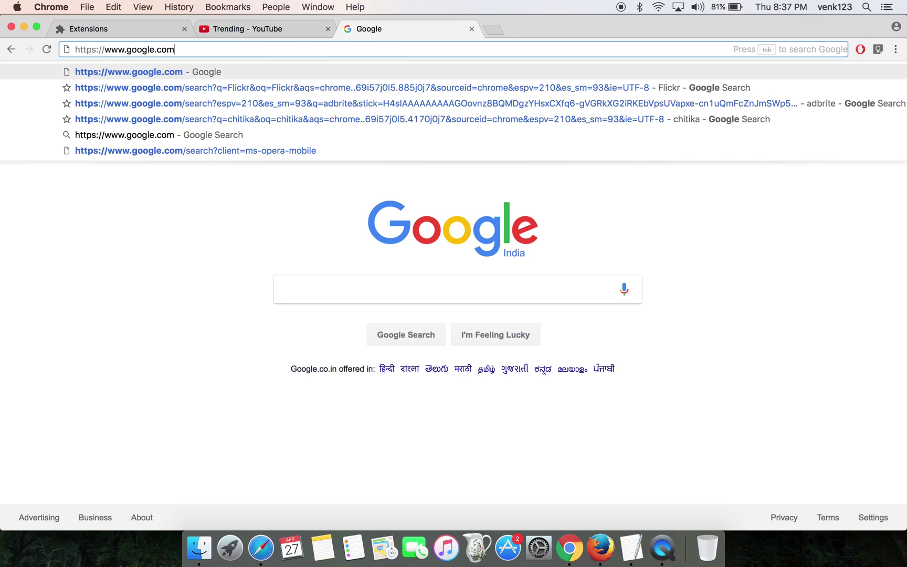
pyautogui.press('Return')
pyautogui.click(193, 48)
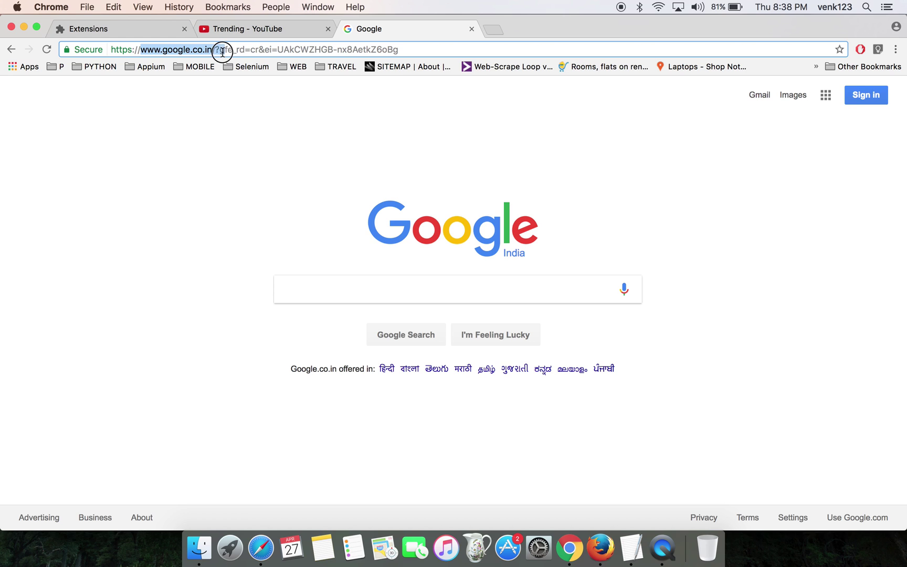
pyautogui.moveTo(141, 50); pyautogui.dragTo(213, 50)
# Re-enable the Browsec VPN extension on the Extensions page.
pyautogui.click(147, 31)
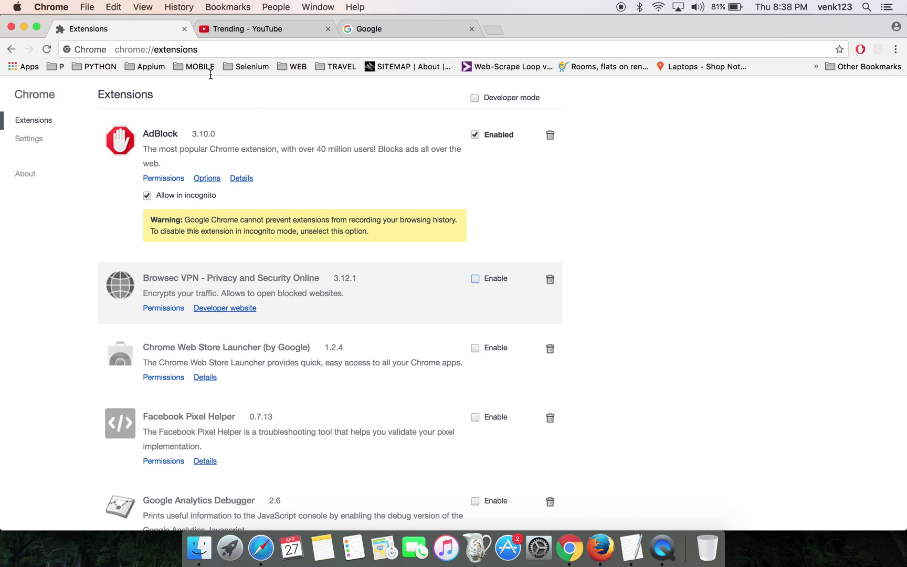
pyautogui.click(475, 279)
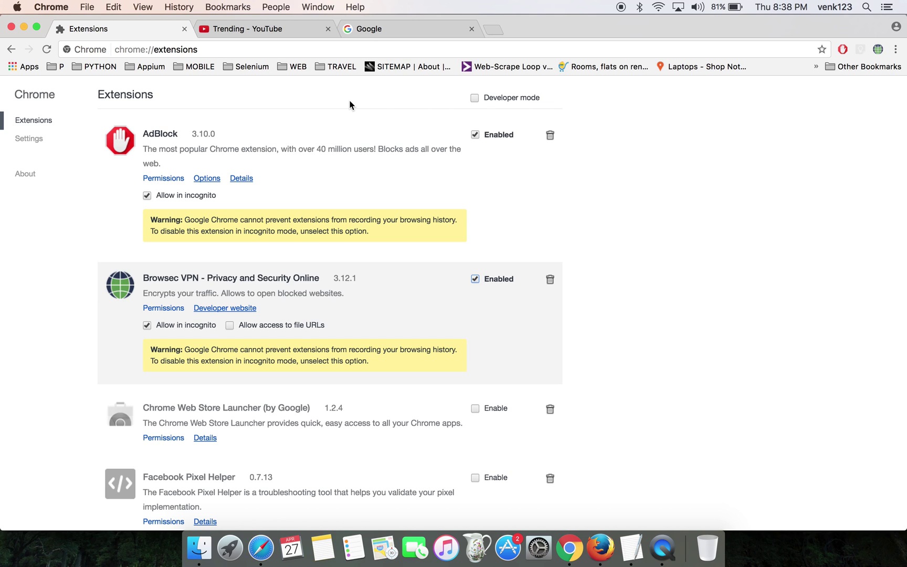
# Reload google.com without the India redirect and show the Browsec panel.
pyautogui.click(366, 32)
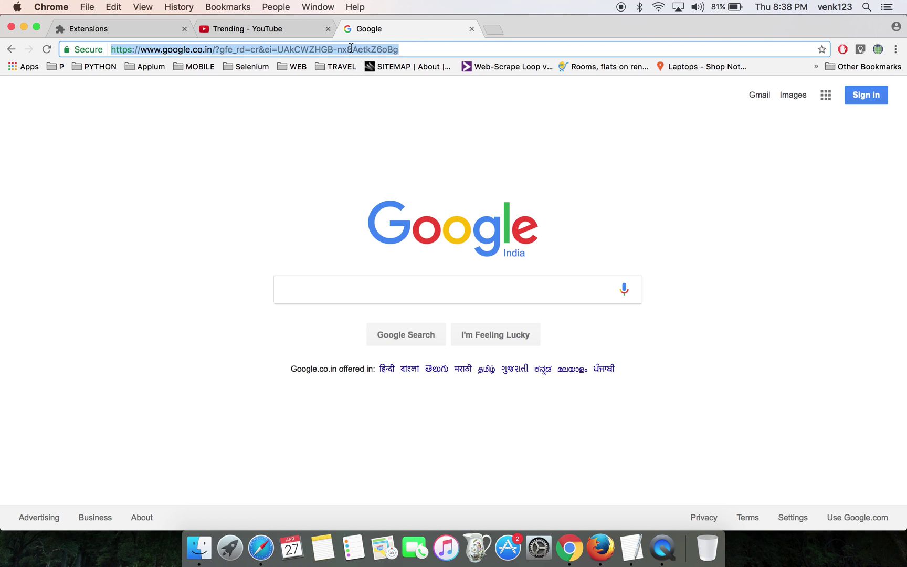
pyautogui.write('goog')
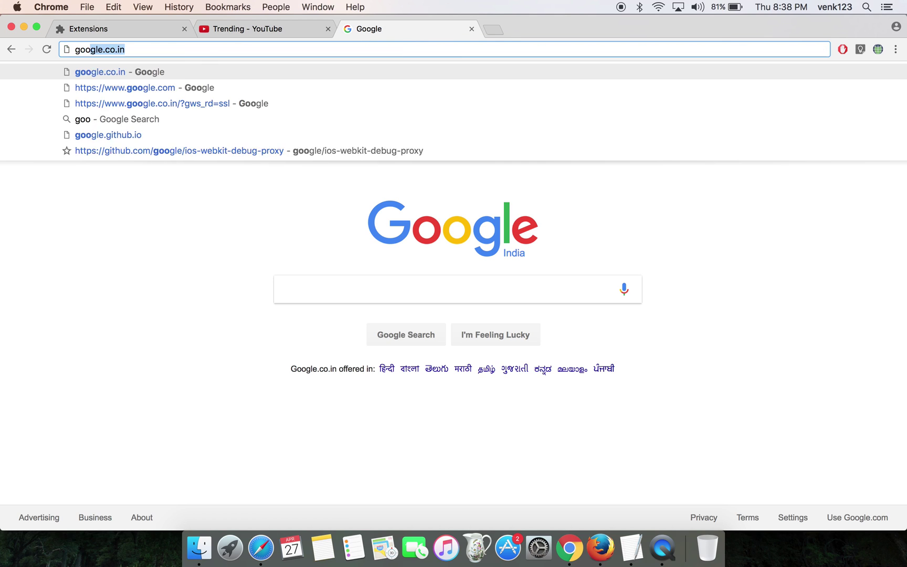
pyautogui.write('le.com')
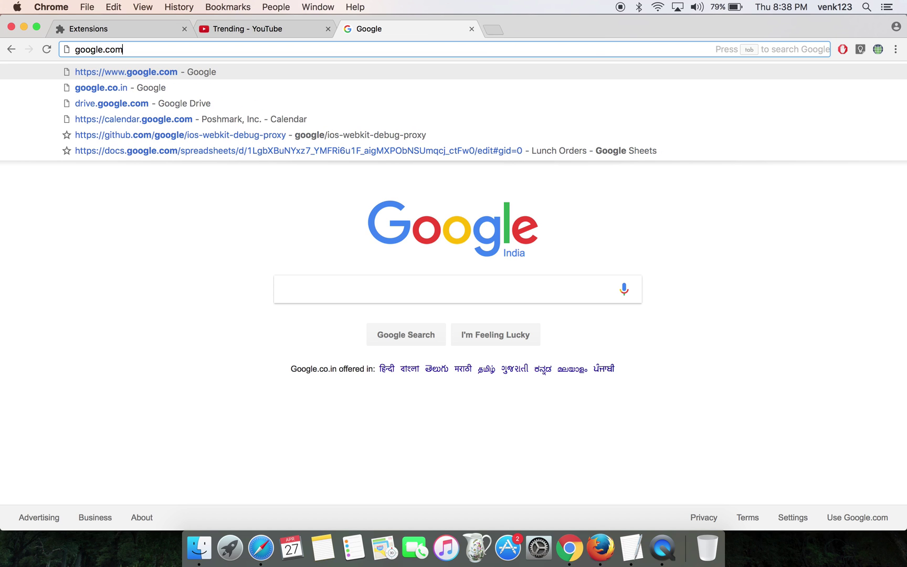
pyautogui.press('Return')
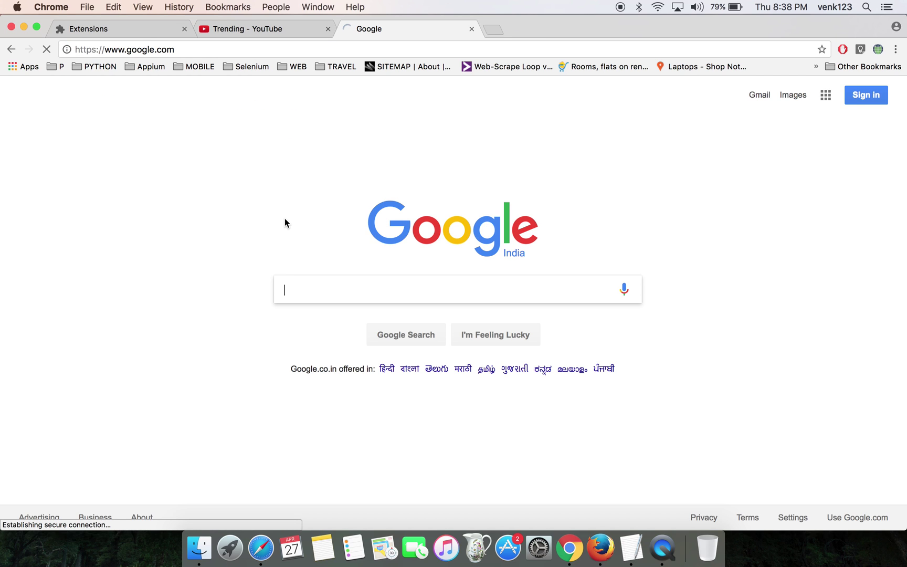
pyautogui.click(218, 49)
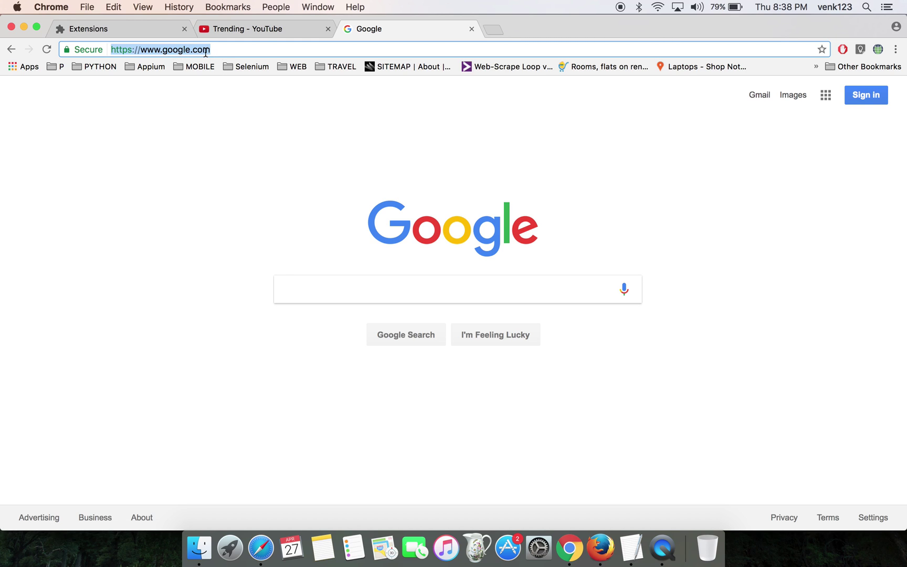
pyautogui.click(878, 50)
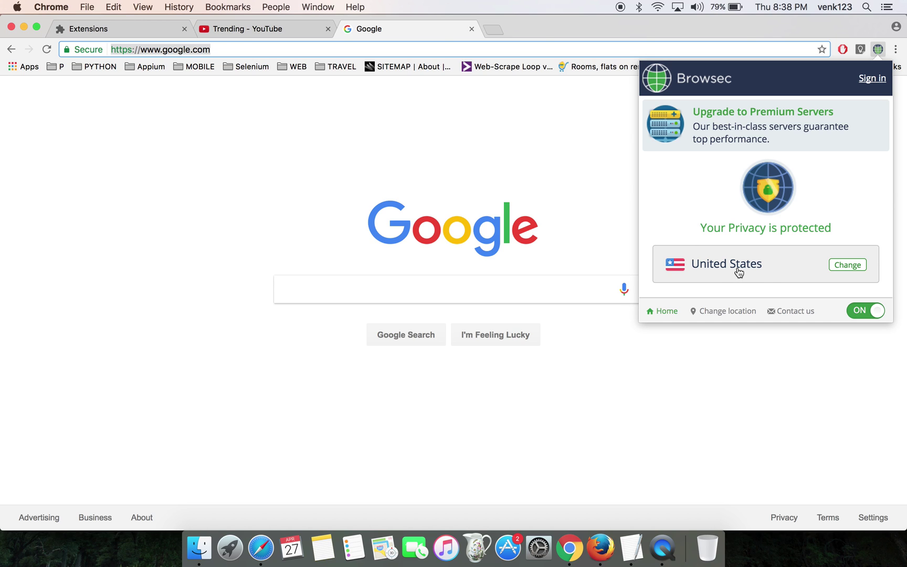
# List Browsec's virtual locations with United States marked current.
pyautogui.click(844, 269)
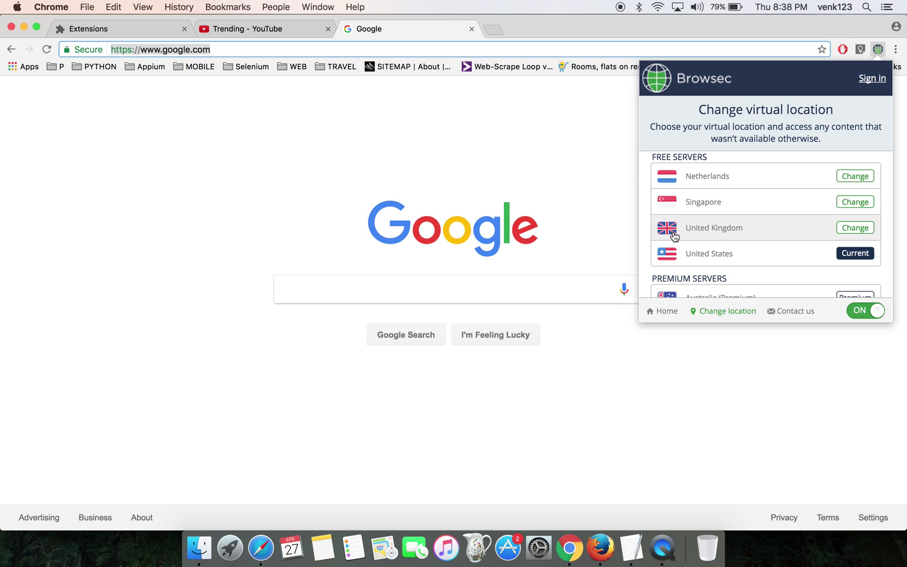
pyautogui.scroll(-3, 717, 252)
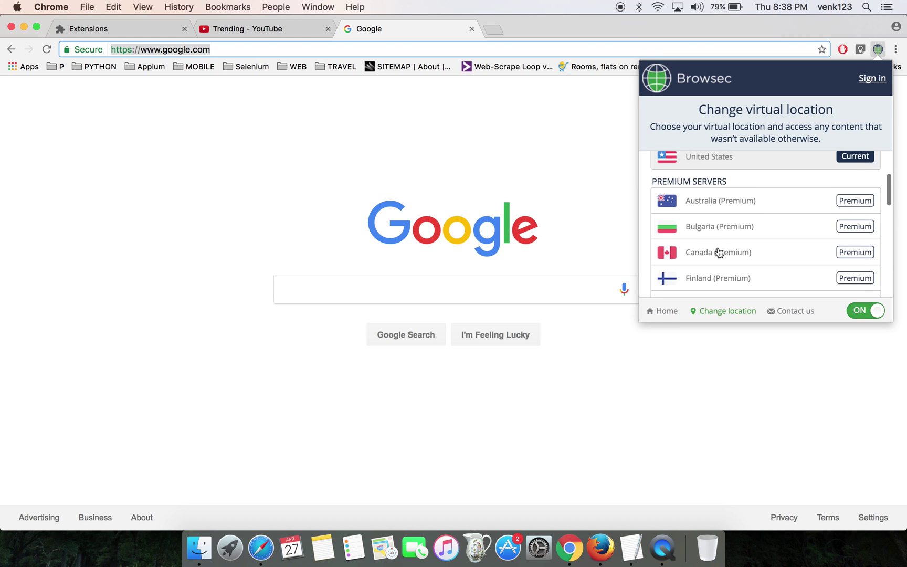
pyautogui.scroll(-1, 709, 257)
pyautogui.scroll(-2, 707, 260)
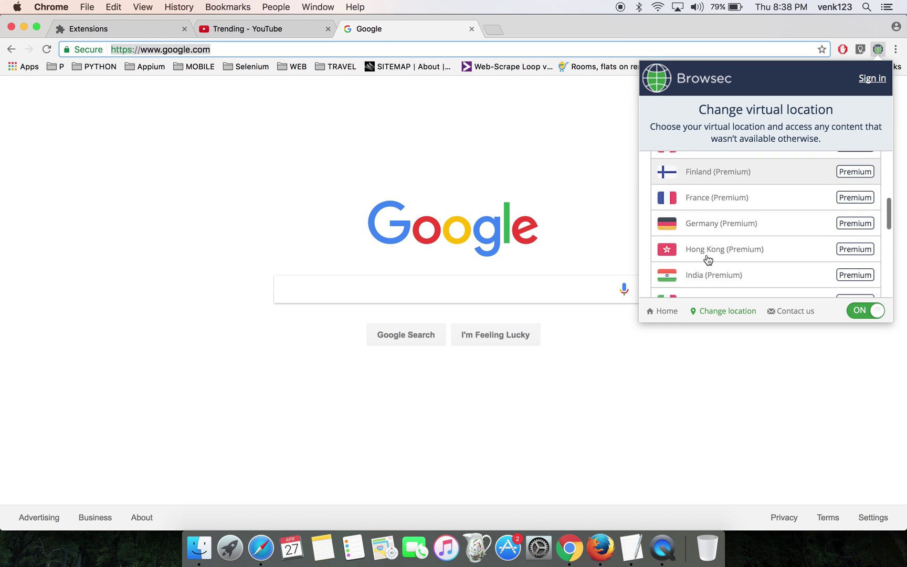
pyautogui.scroll(-2, 707, 259)
pyautogui.scroll(2, 707, 259)
pyautogui.scroll(-5, 707, 259)
pyautogui.scroll(1, 706, 259)
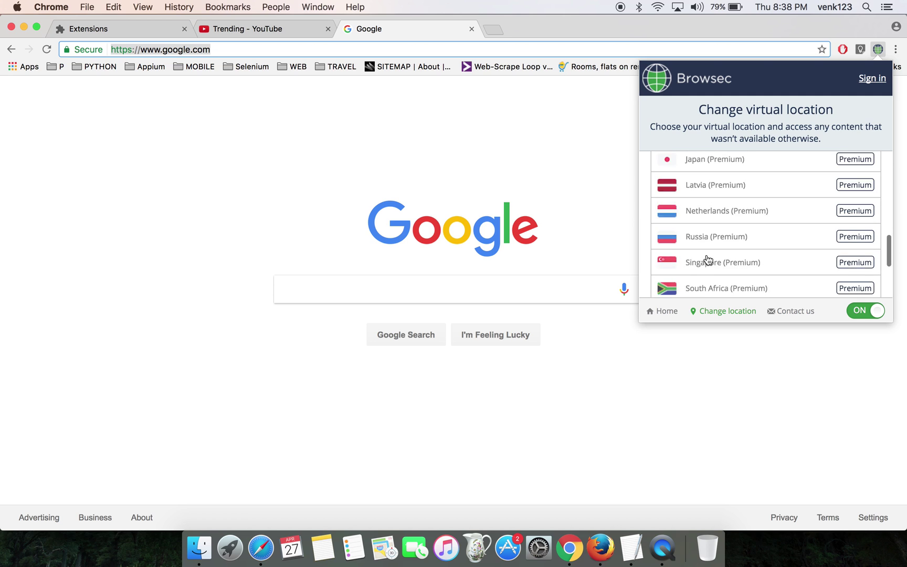
pyautogui.scroll(3, 752, 252)
pyautogui.scroll(3, 825, 194)
pyautogui.scroll(3, 824, 193)
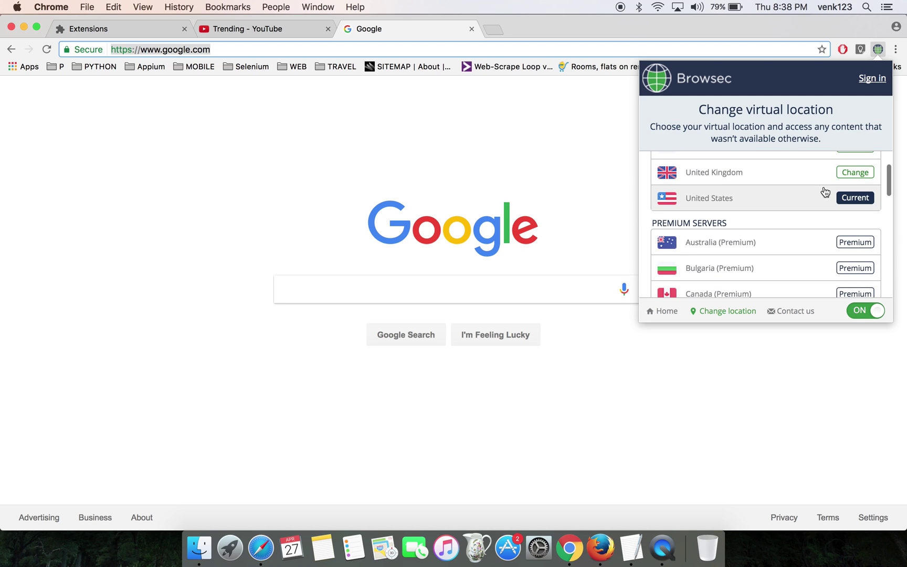
pyautogui.scroll(1, 825, 192)
pyautogui.scroll(1, 825, 192)
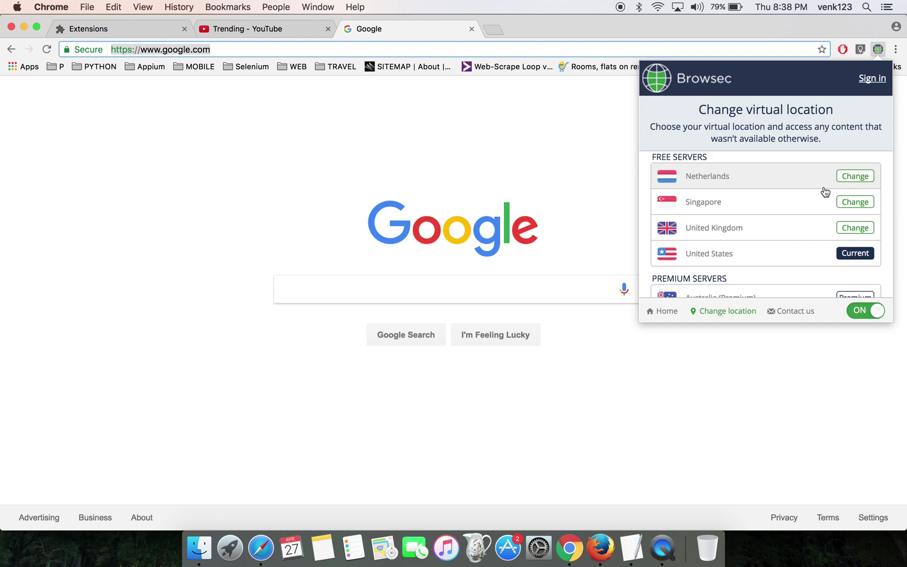
pyautogui.scroll(-2, 826, 192)
pyautogui.scroll(2, 825, 192)
# Close the Browsec panel with United States still selected and bring YouTube Trending to front.
pyautogui.click(879, 52)
pyautogui.click(274, 35)
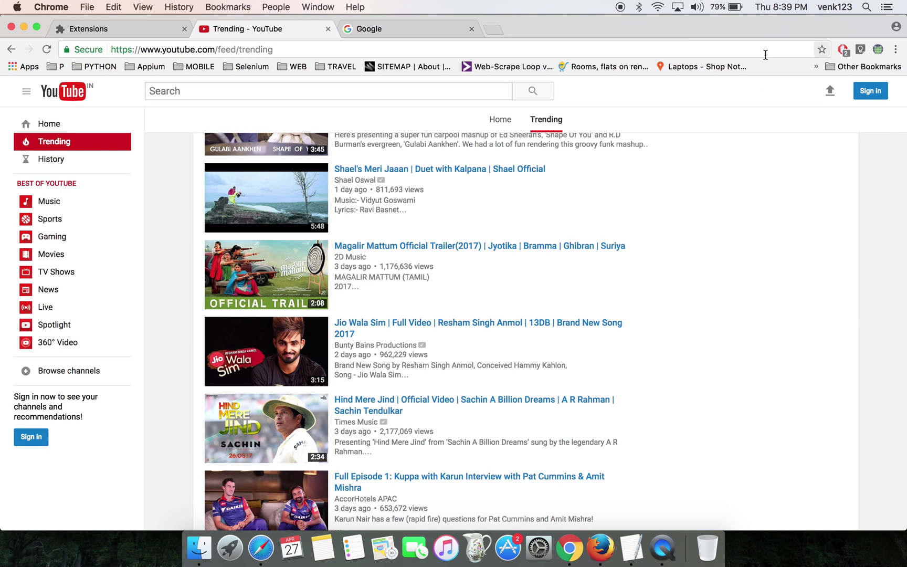
# Reload the YouTube Trending page so it shows US videos like the Call of Duty WWII trailer.
pyautogui.click(473, 50)
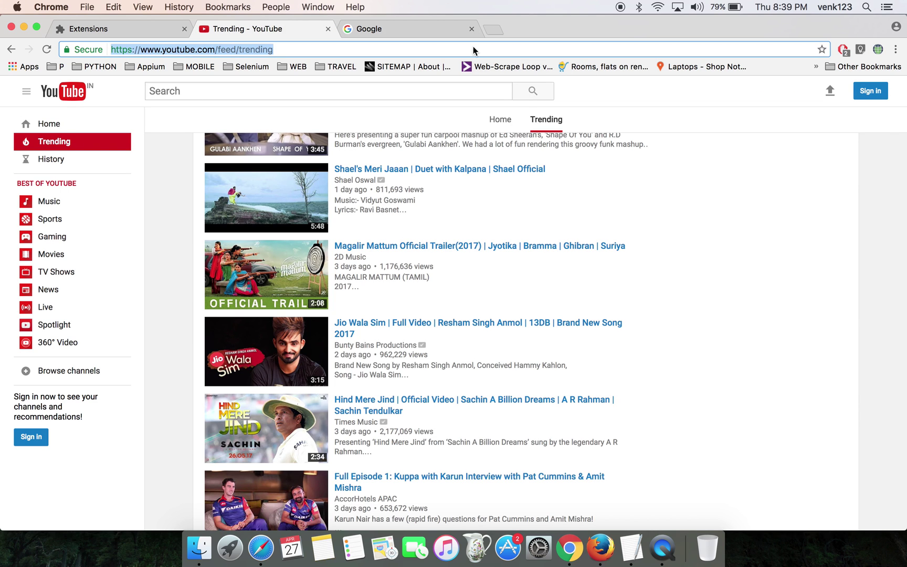
pyautogui.press('Return')
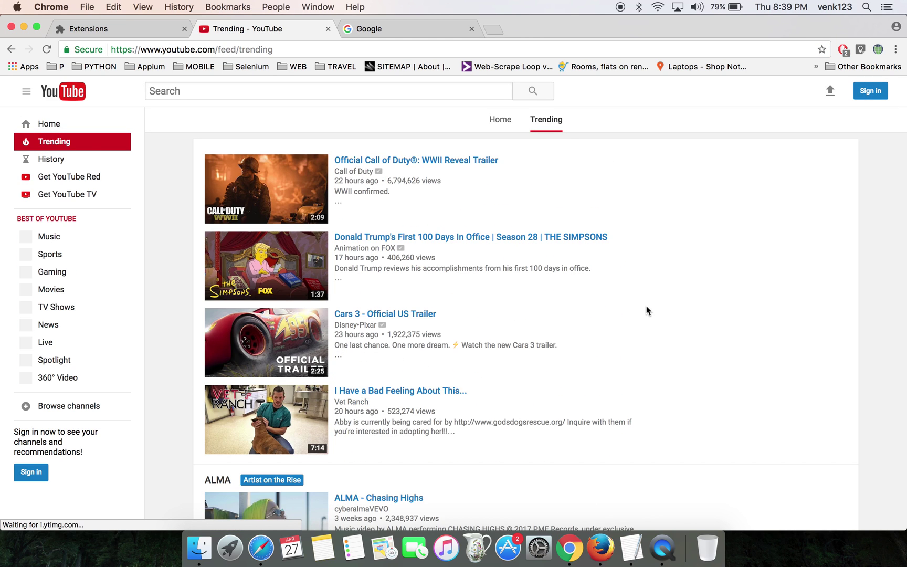
pyautogui.scroll(-3, 291, 440)
pyautogui.scroll(-2, 291, 440)
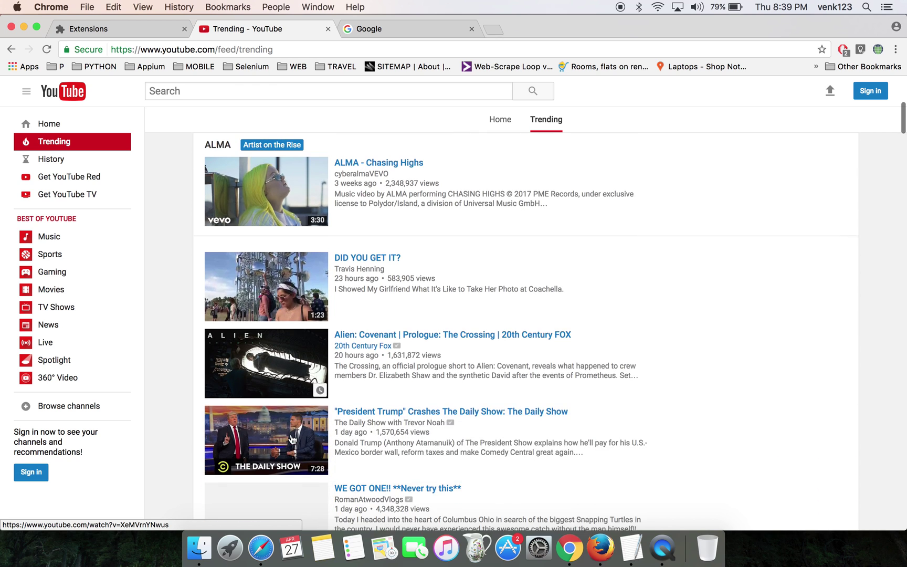
pyautogui.scroll(5, 291, 440)
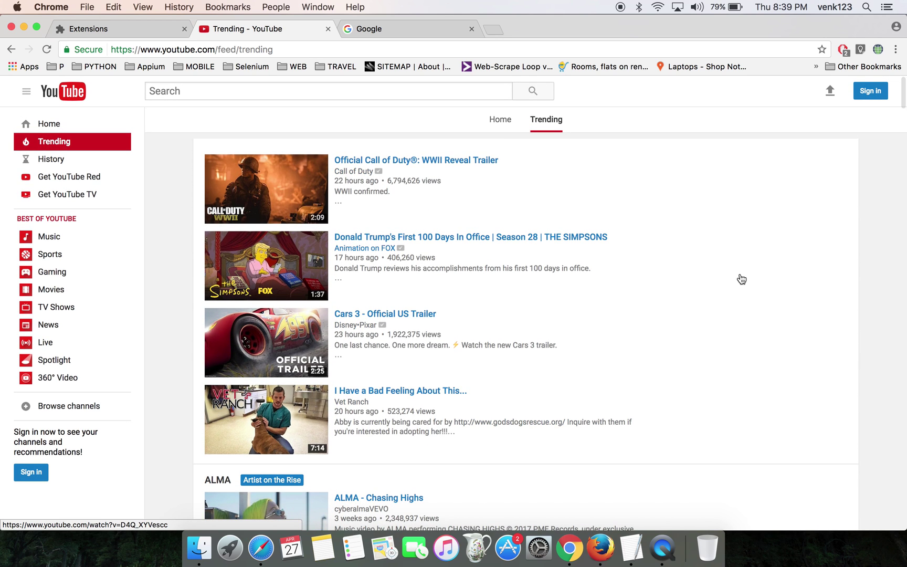